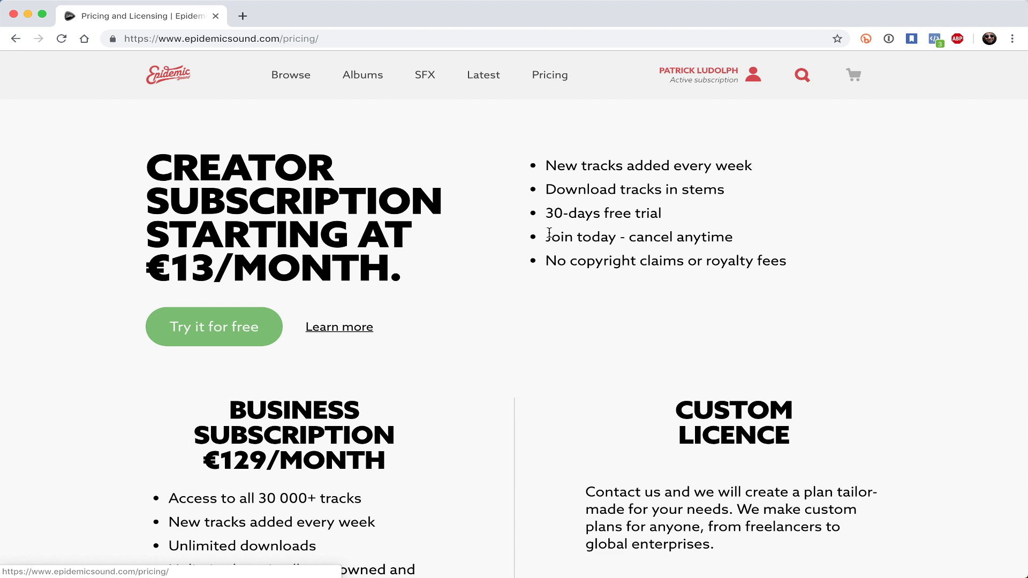
Browse the music catalogue for Funk tracks filtered to medium tempo (100-150)
left_click(293, 79)
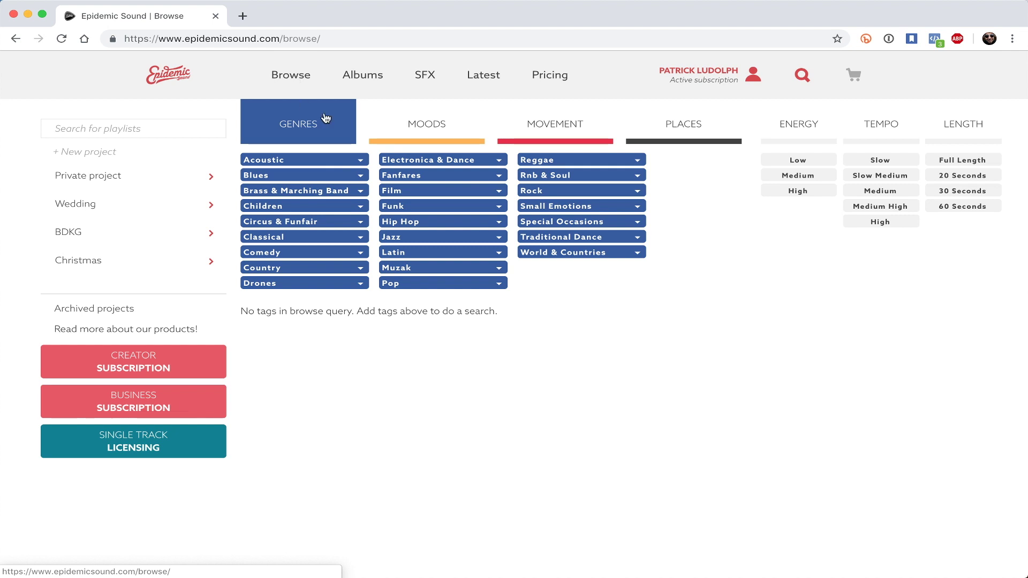
left_click(399, 208)
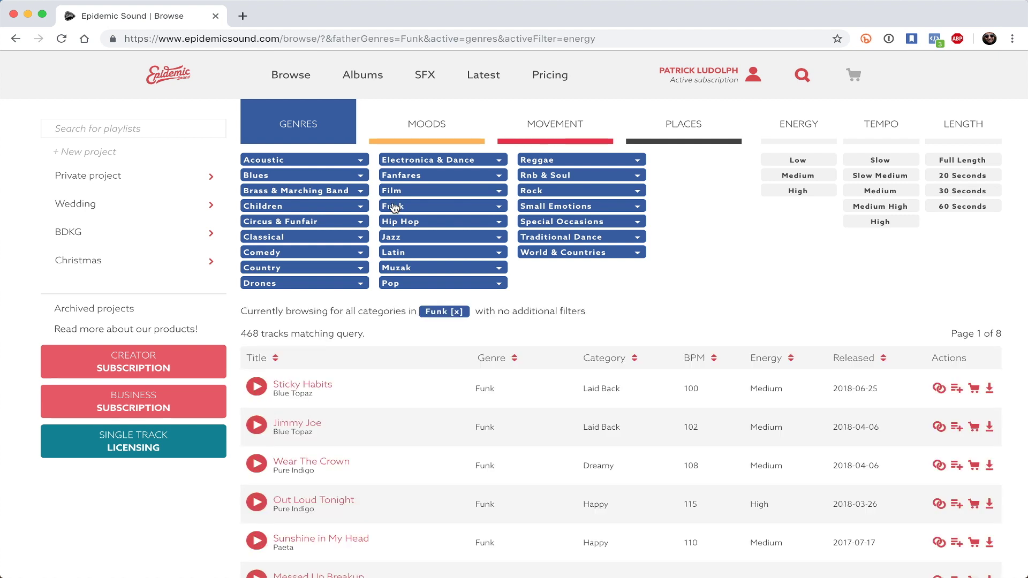
left_click(869, 192)
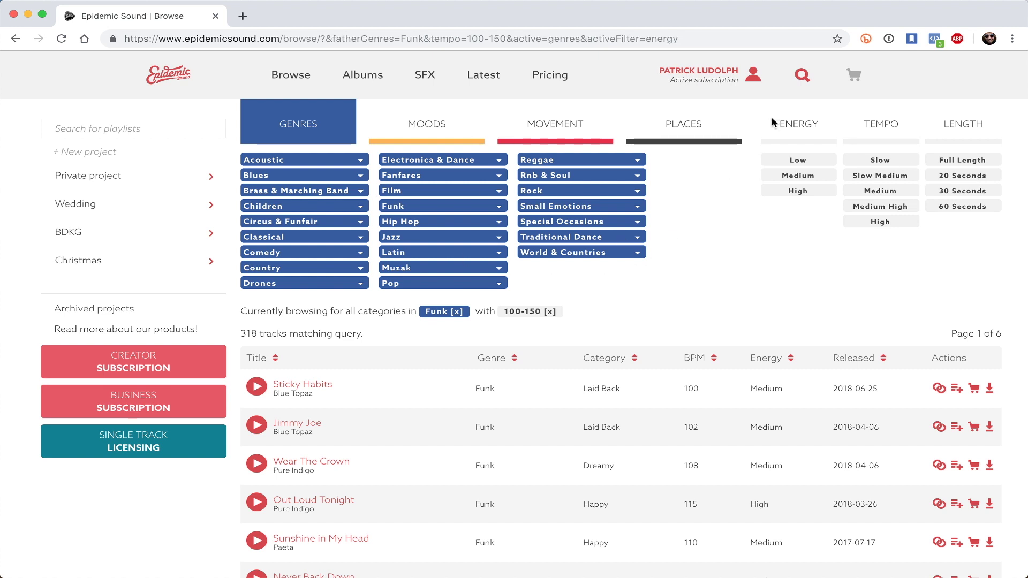
Search the music library for "japan" and briefly preview the track Japan Girl
left_click(801, 74)
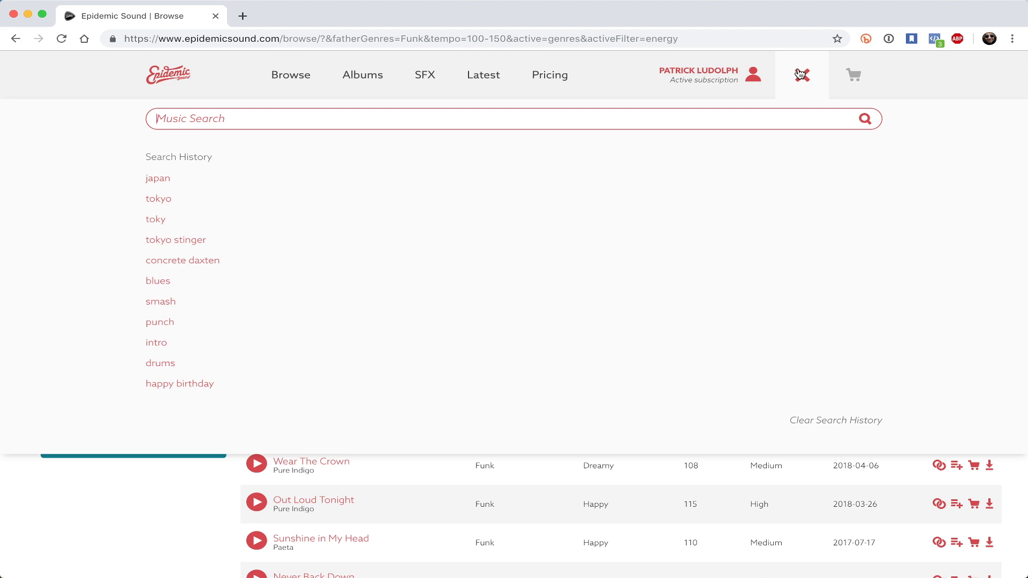
type("japan")
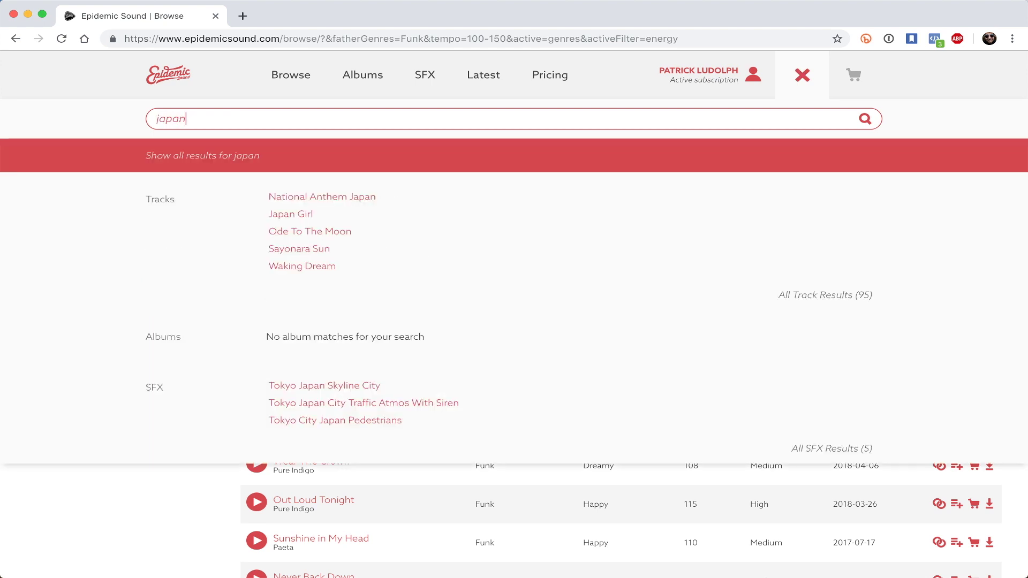
left_click(298, 215)
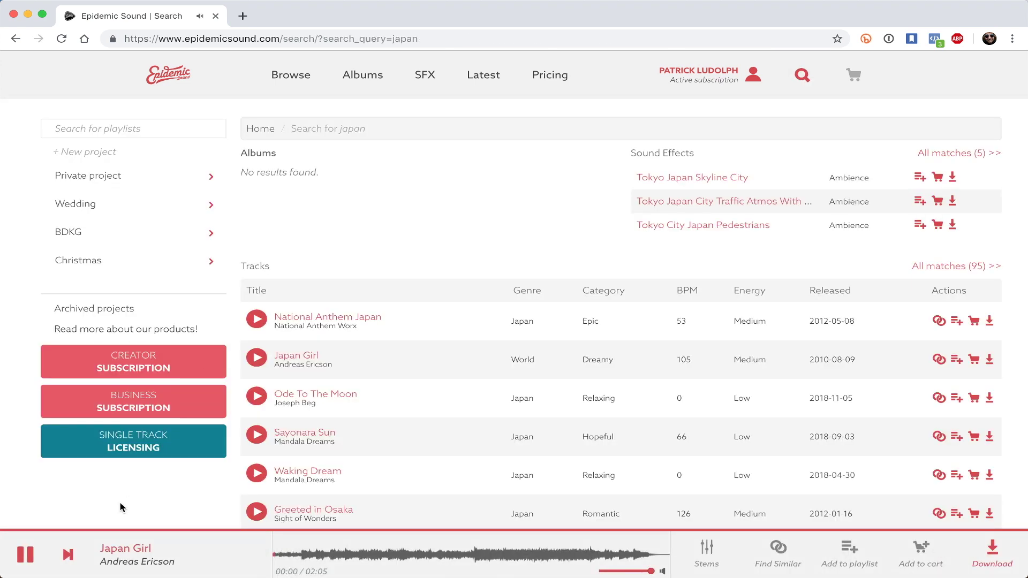
left_click(29, 555)
Show the Stings category of the sound effects and preview 80s GlamRock Trailer No3 (Sting Version)
left_click(431, 77)
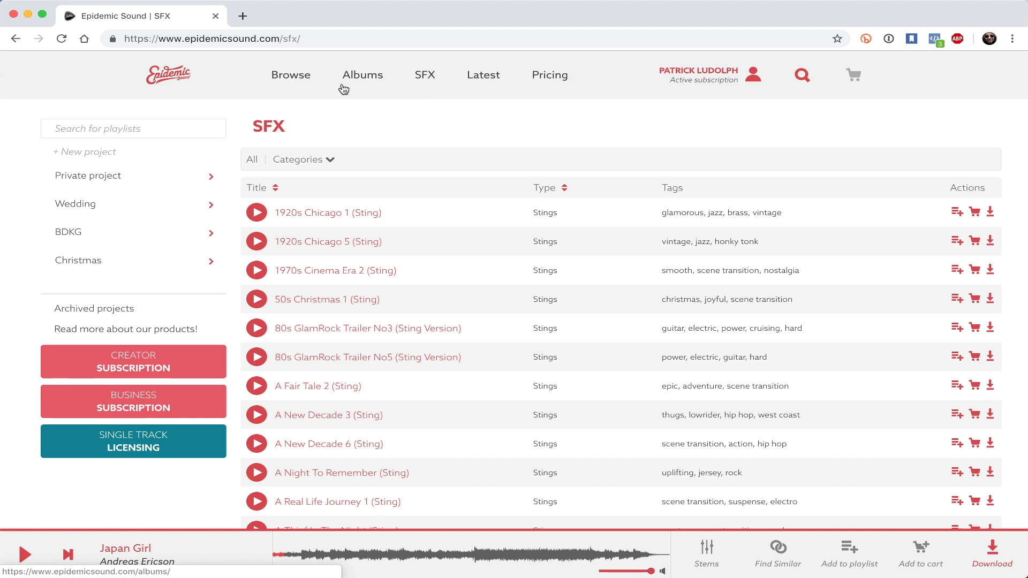
left_click(323, 163)
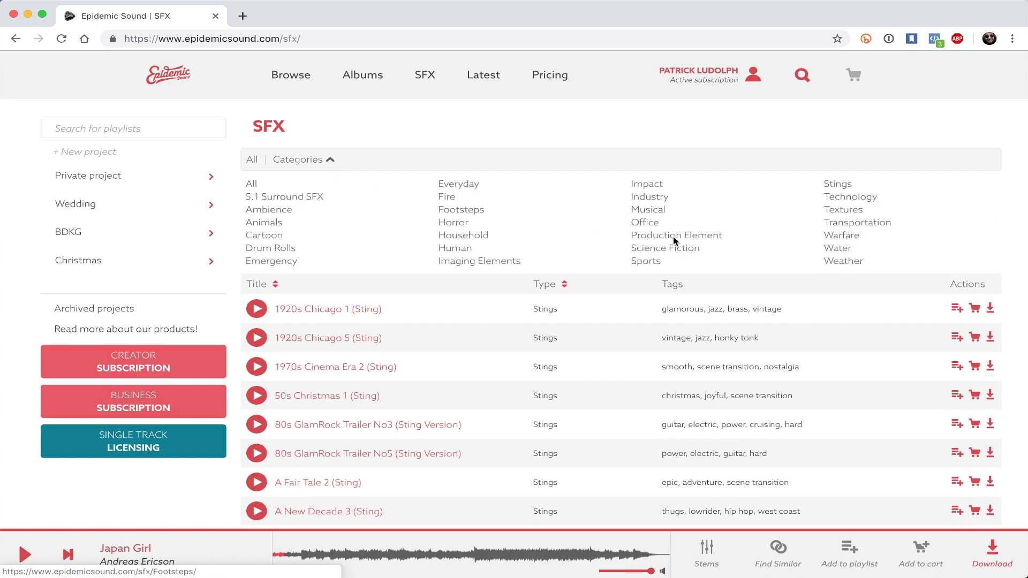
left_click(832, 184)
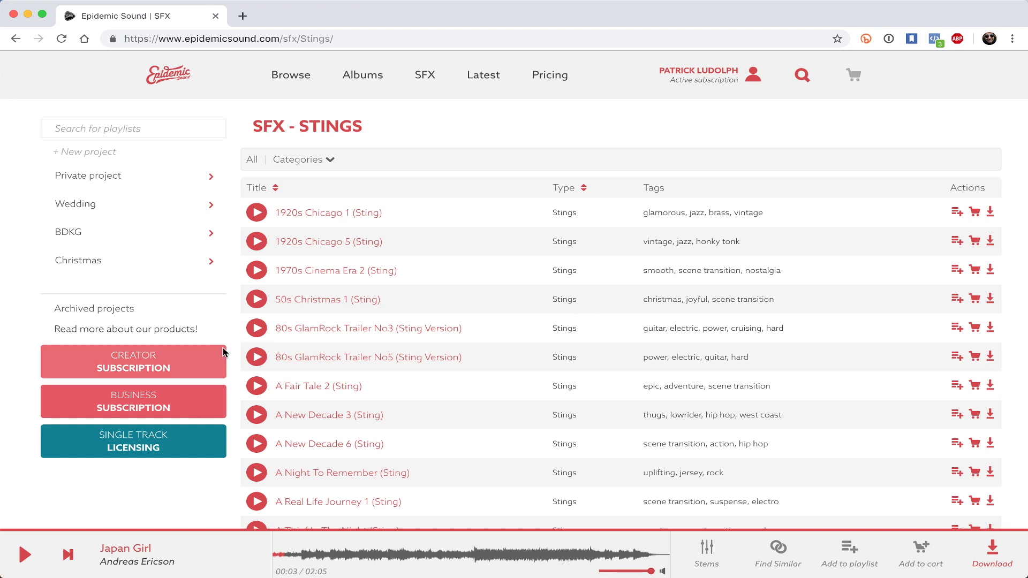
left_click(256, 328)
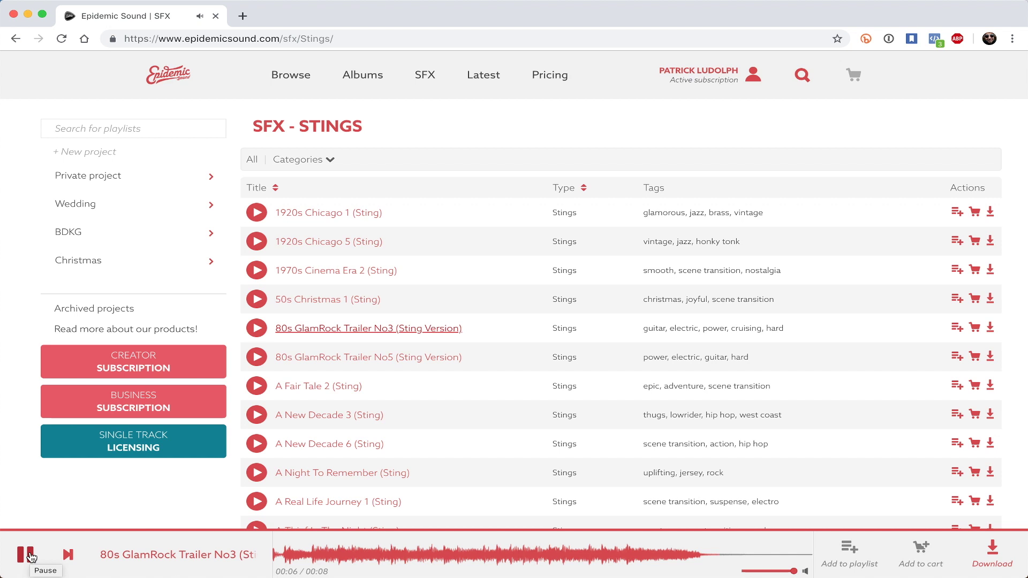
left_click(31, 556)
Open the Liveshow playlist of the Private project and preview Her Majesty 2 and Pulp Noir 04
left_click(107, 185)
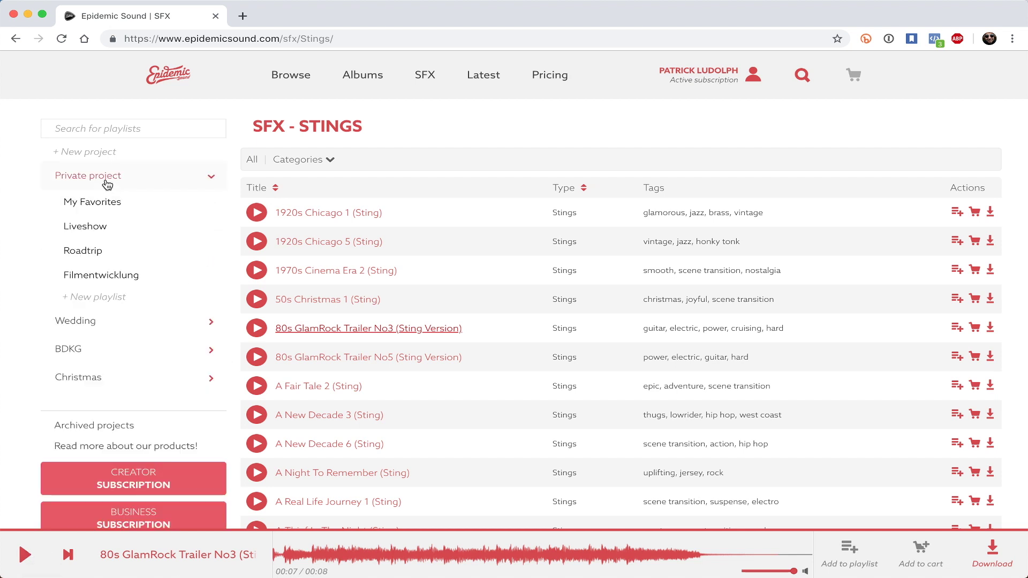
left_click(88, 226)
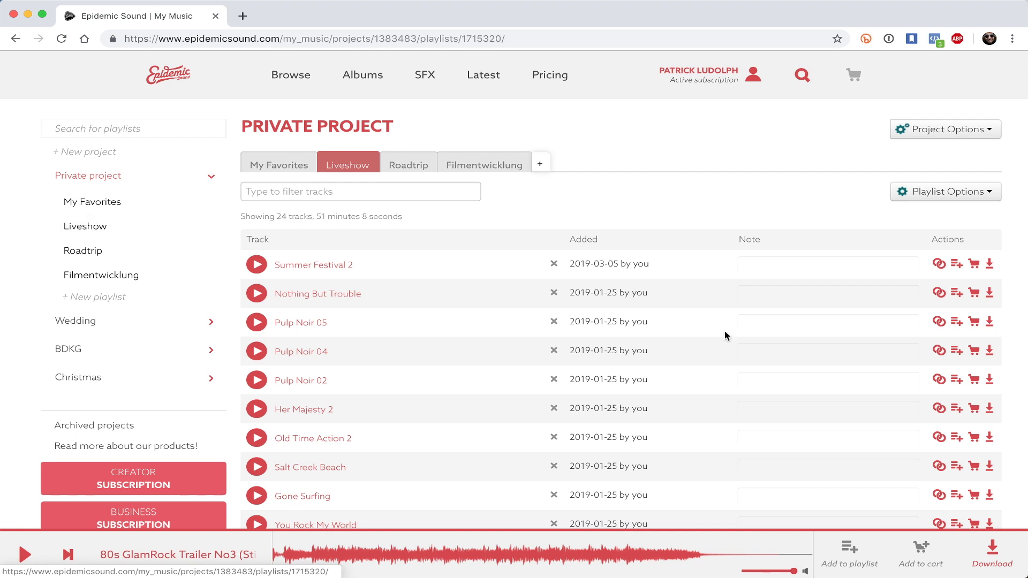
scroll(695, 380, "down", 3)
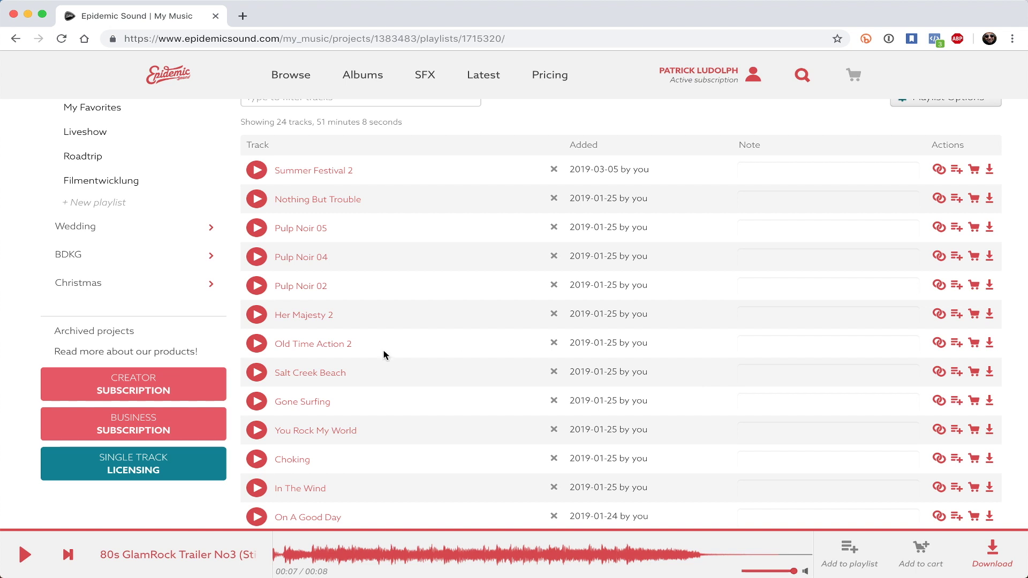
left_click(257, 314)
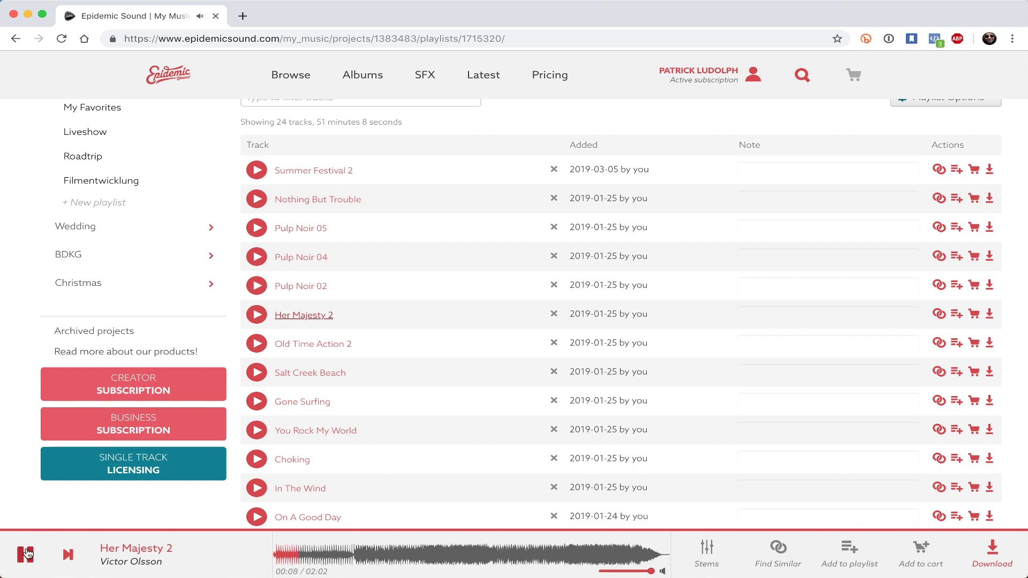
left_click(257, 258)
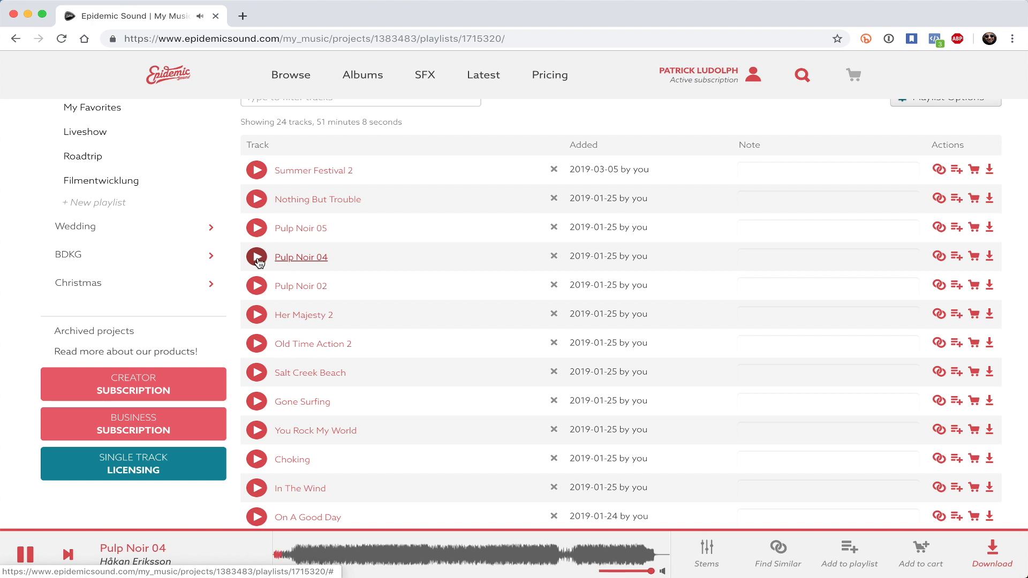
scroll(440, 331, "down", 3)
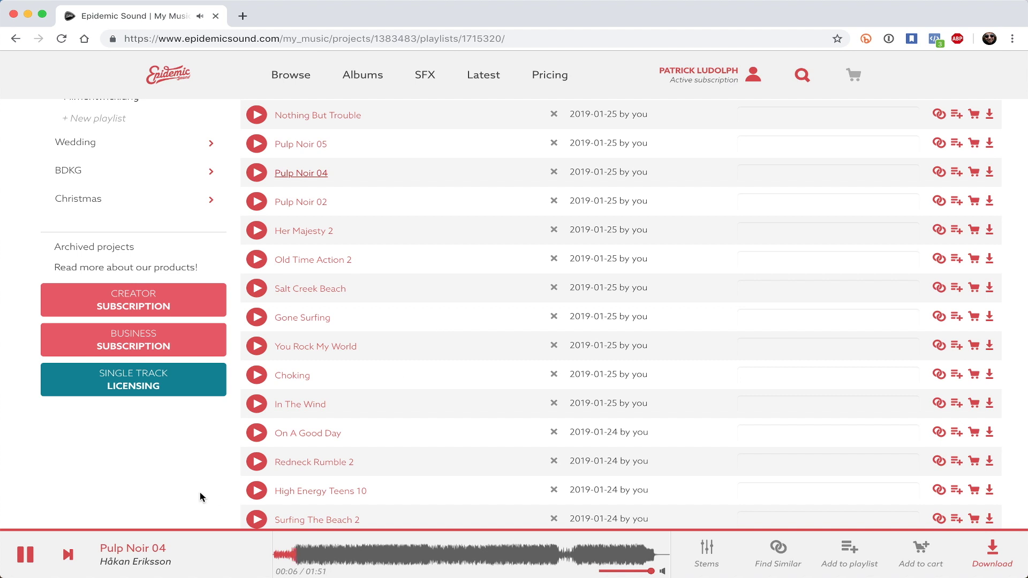
left_click(26, 554)
Preview On A Good Day from the Liveshow playlist and look through the playlist's other tracks
scroll(404, 429, "down", 3)
left_click(262, 361)
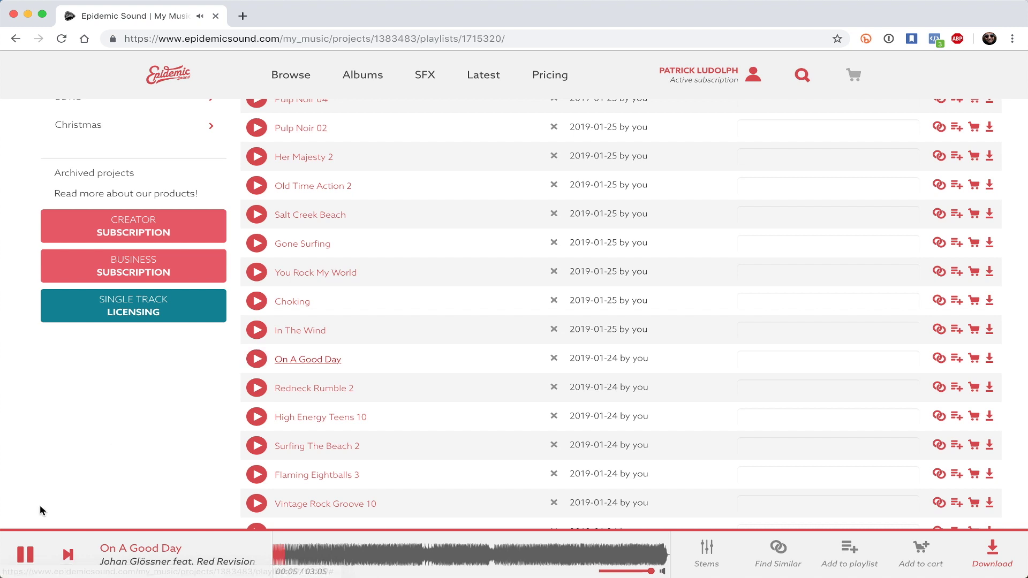
left_click(27, 555)
scroll(416, 383, "down", 3)
scroll(409, 377, "up", 4)
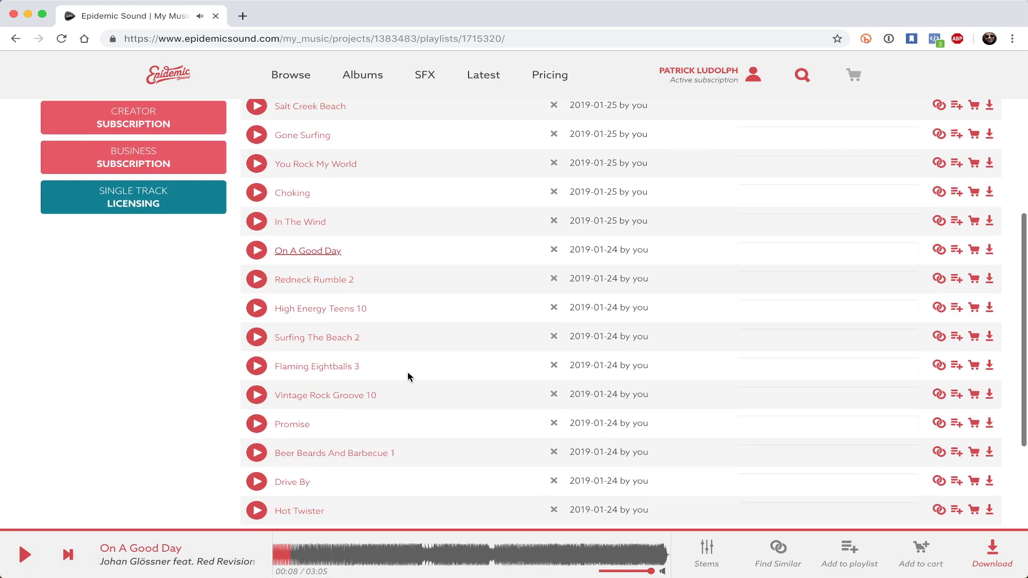
scroll(408, 379, "up", 3)
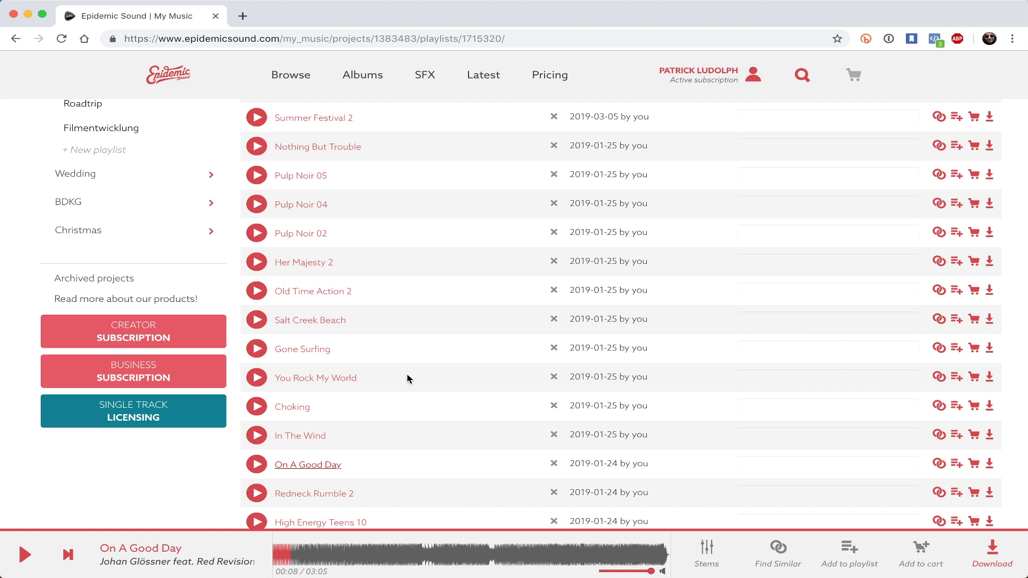
Find tracks similar to On A Good Day and preview You Rock My World, You Gotta Save Me and Choking
left_click(777, 551)
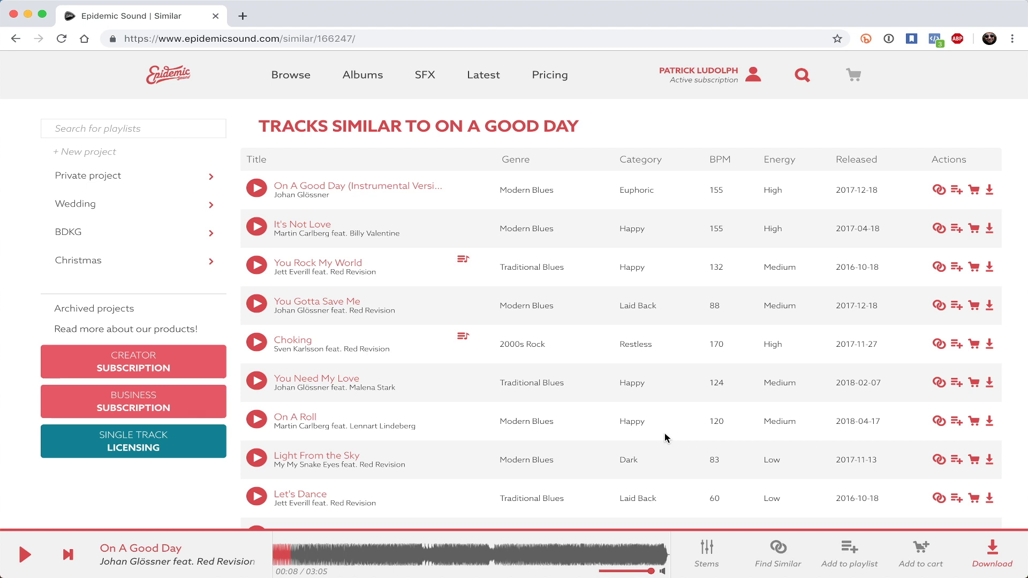
left_click(256, 266)
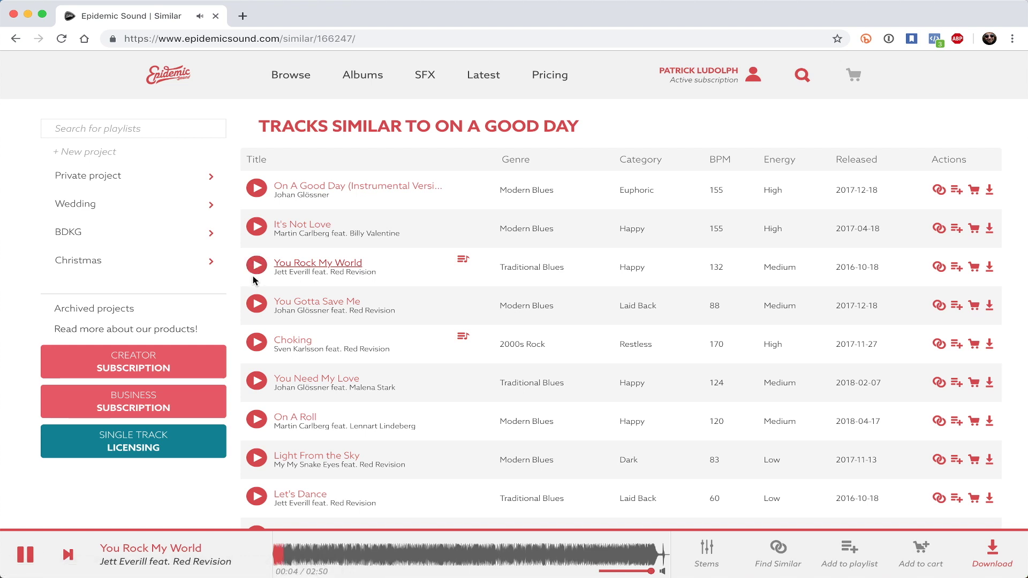
left_click(257, 304)
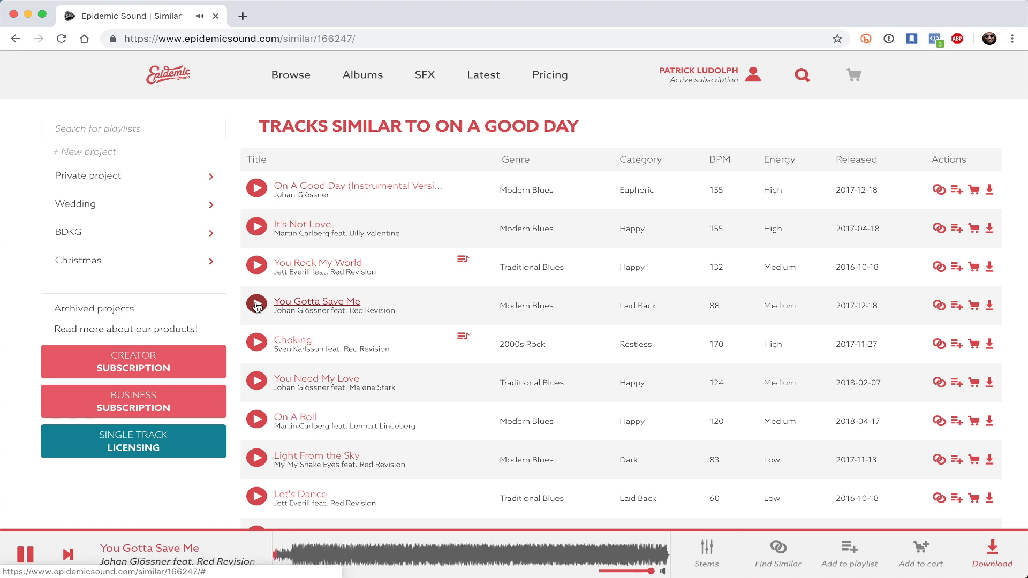
left_click(257, 342)
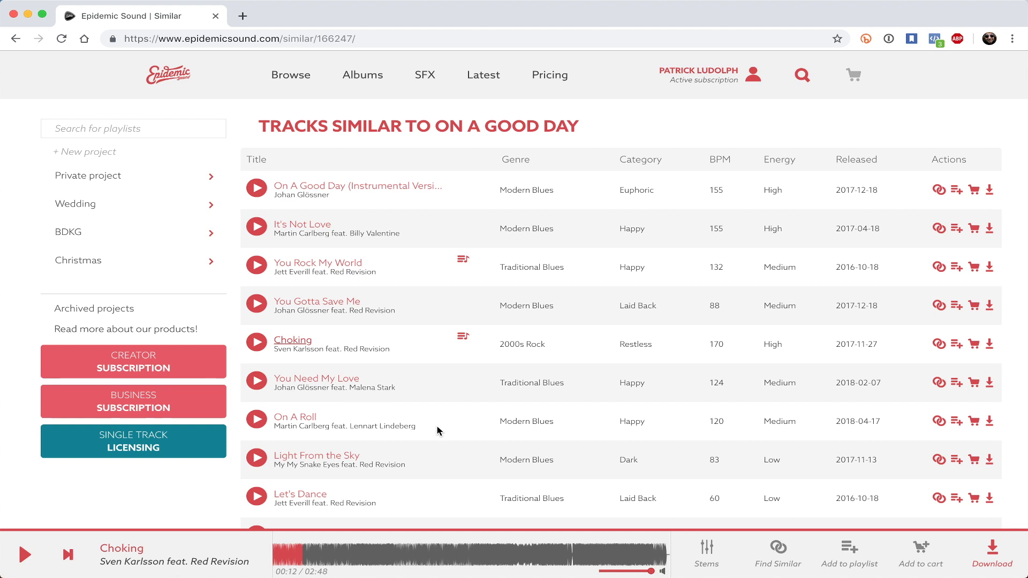
Inspect the download options and the available stems for the track Choking, closing both without choosing any
left_click(990, 558)
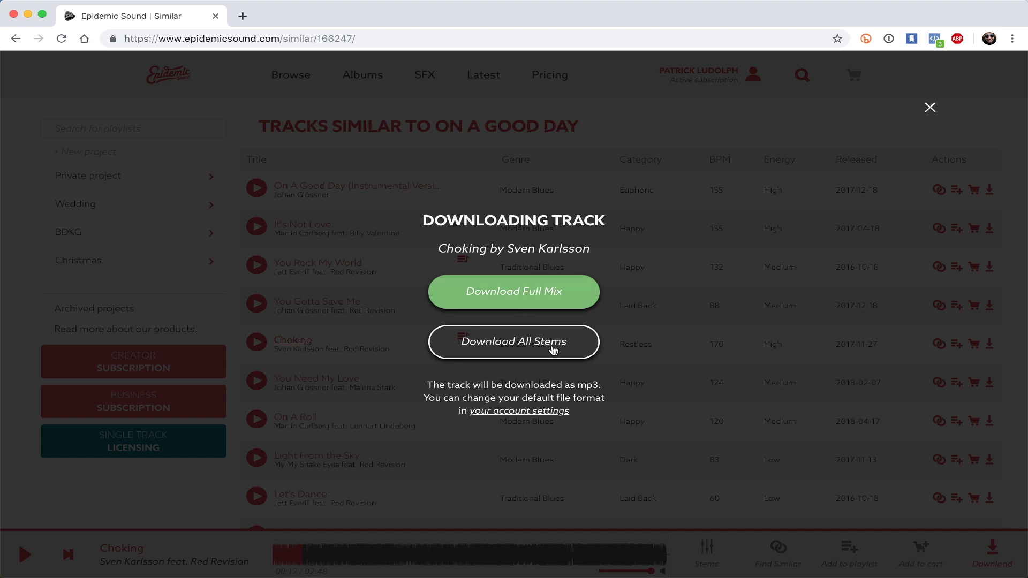
left_click(930, 110)
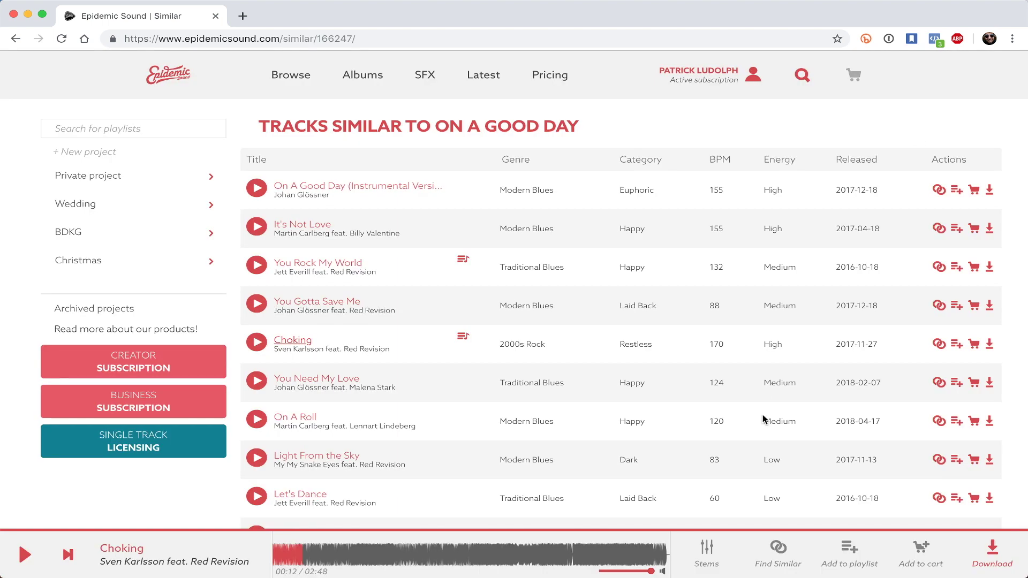
left_click(705, 551)
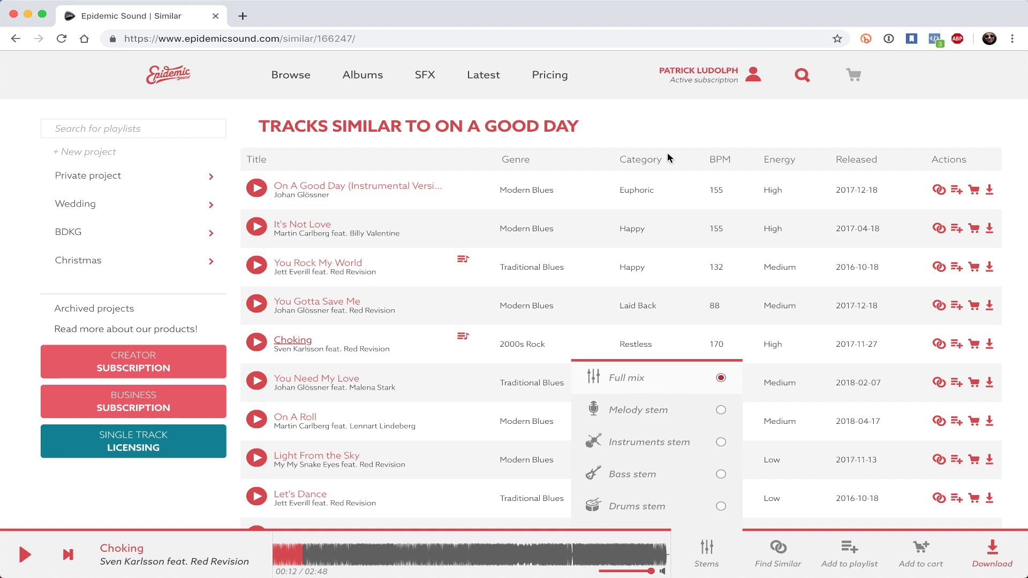
left_click(708, 545)
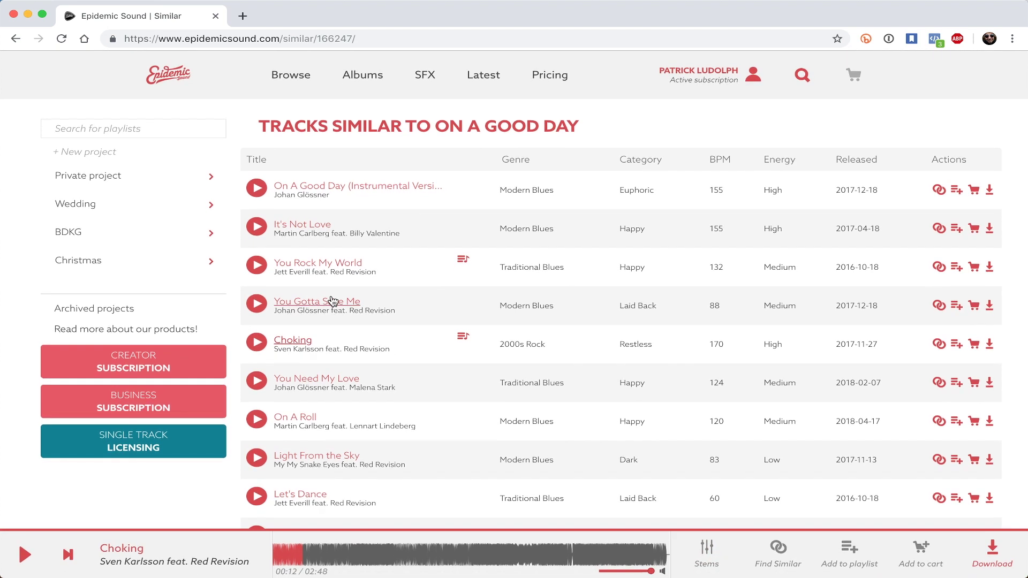
Open the Wedding project's playlist, view its collaboration invite form without sending anything, and look through the tracks
left_click(149, 216)
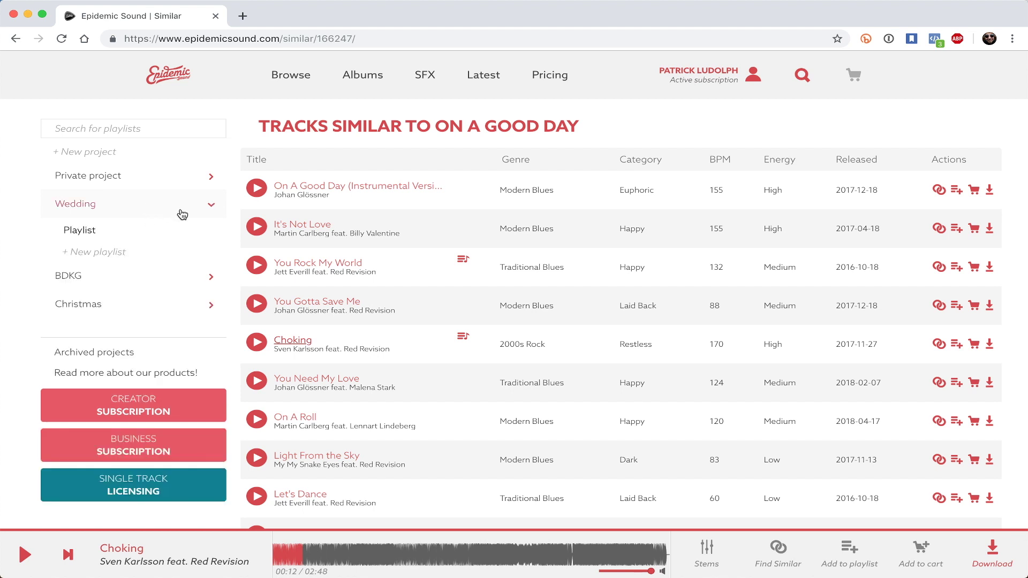
left_click(149, 234)
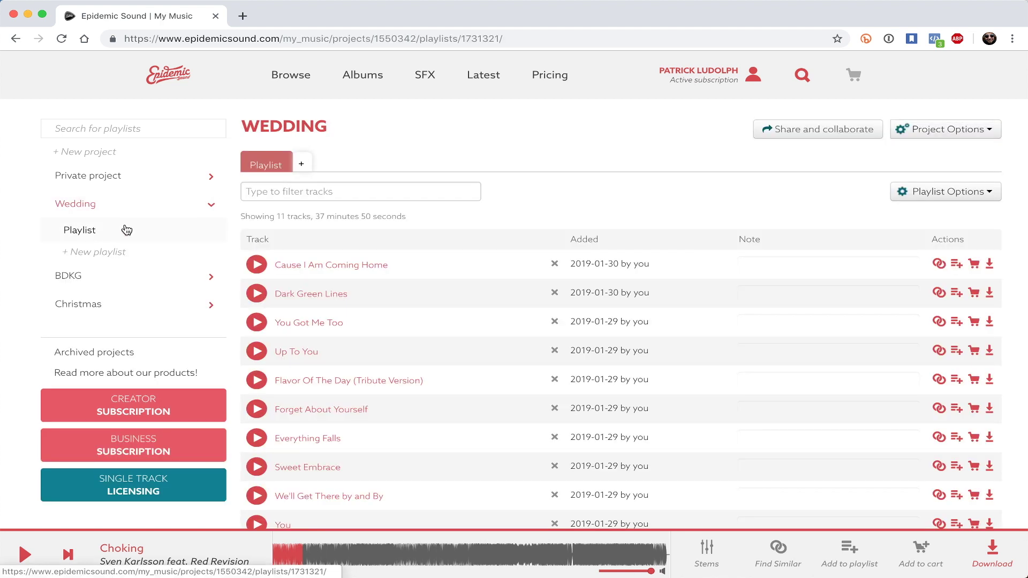
left_click(814, 131)
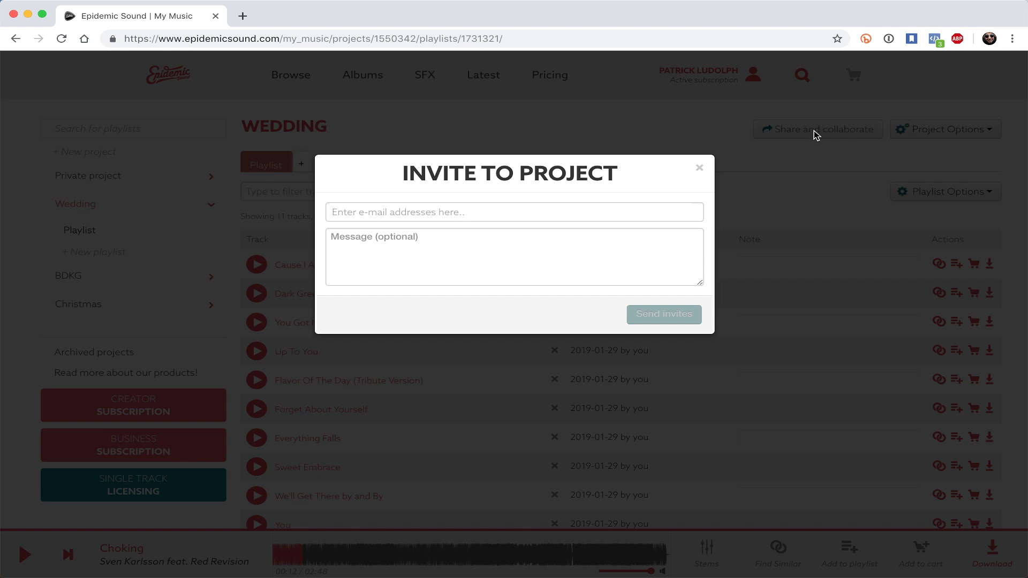
left_click(699, 169)
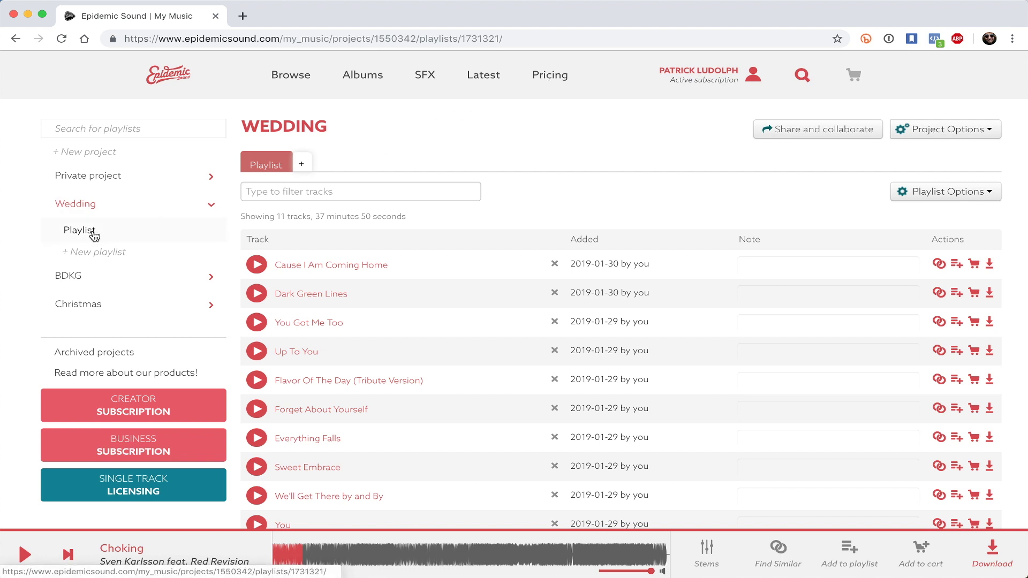
scroll(373, 313, "down", 3)
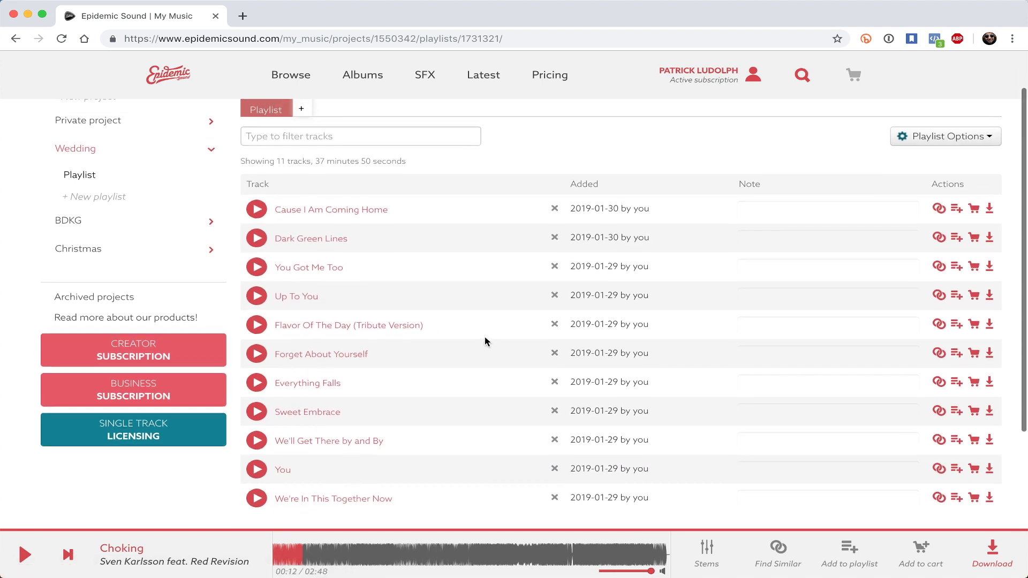
scroll(485, 342, "up", 2)
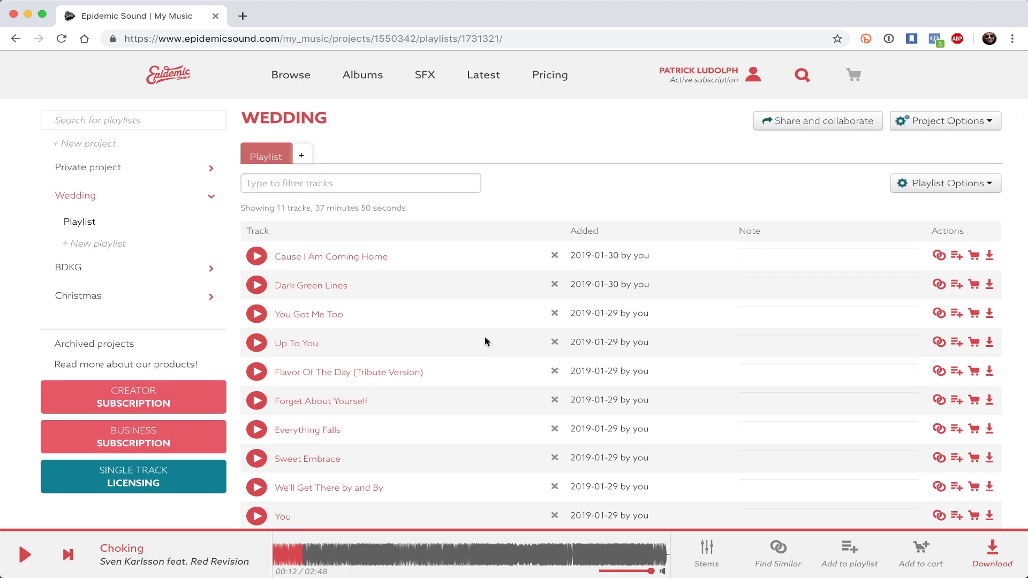